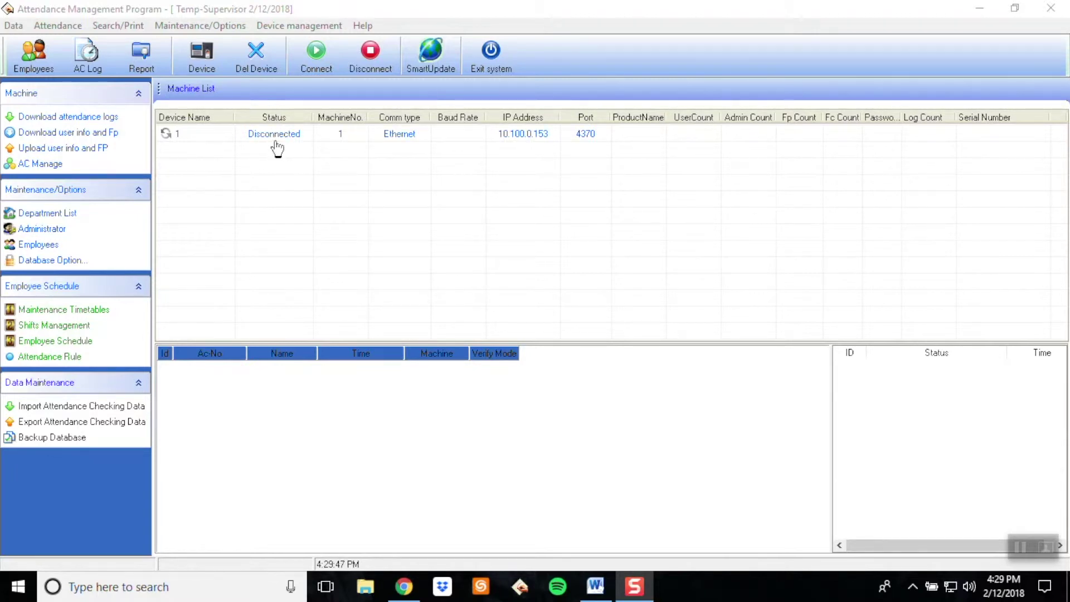
- Add a trial 'clock 2' device entry set to Ethernet, then delete it
left_click(276, 140)
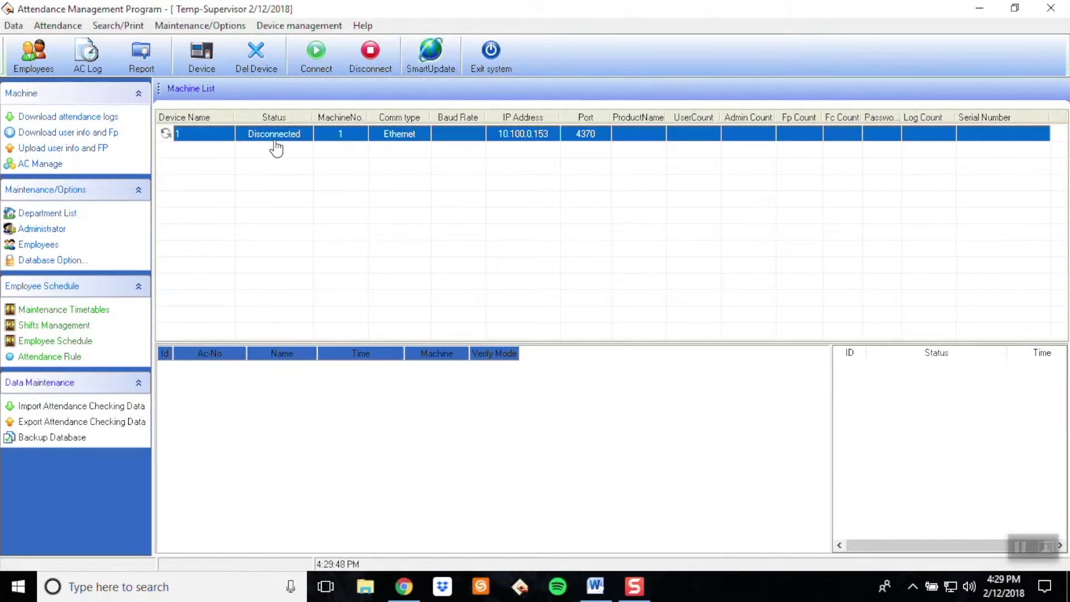
left_click(207, 68)
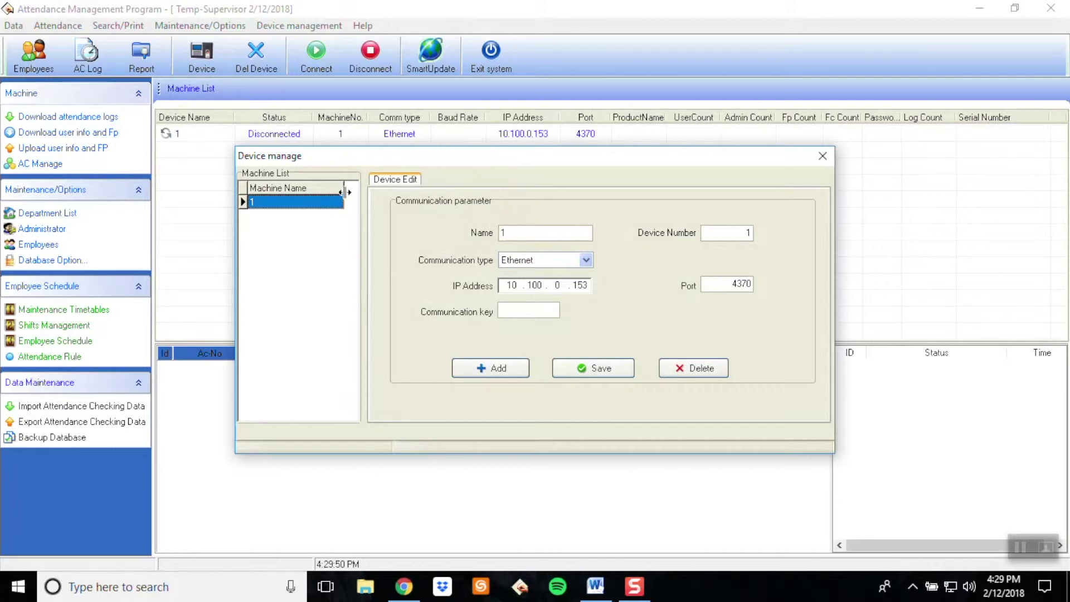
left_click(491, 368)
type("clock 2")
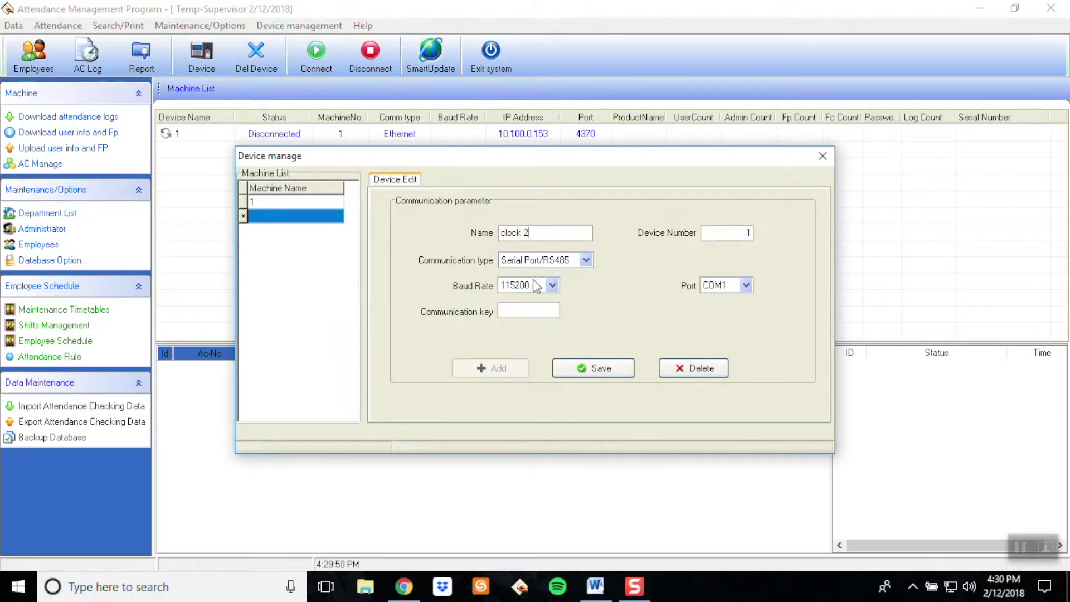
left_click(548, 262)
left_click(549, 286)
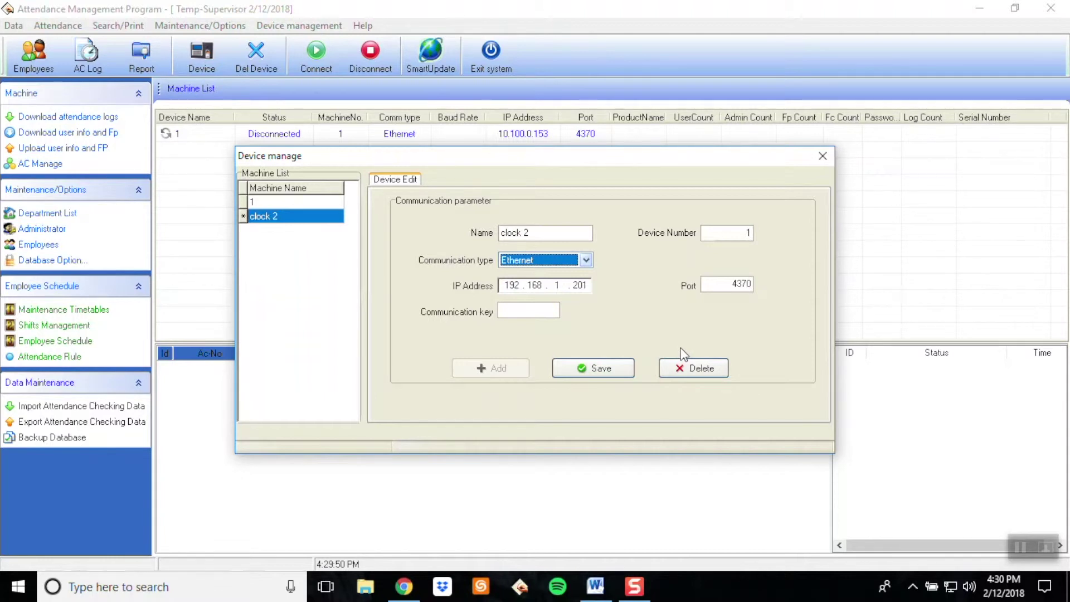
left_click(712, 371)
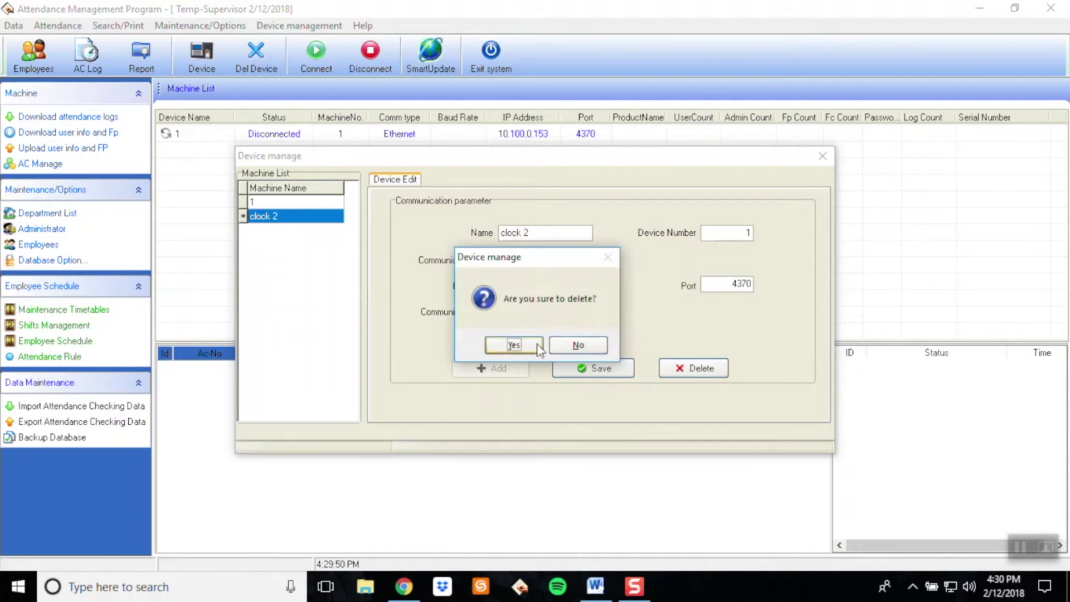
left_click(533, 347)
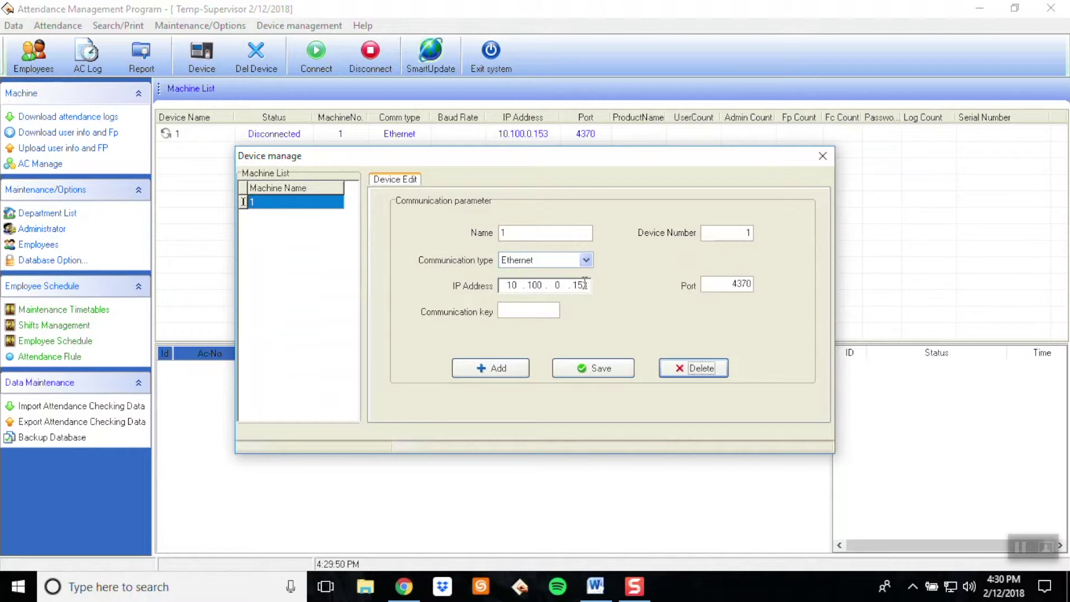
- Save device 1's Ethernet settings (10.100.0.153, port 4370) and close the device manager
left_click(597, 373)
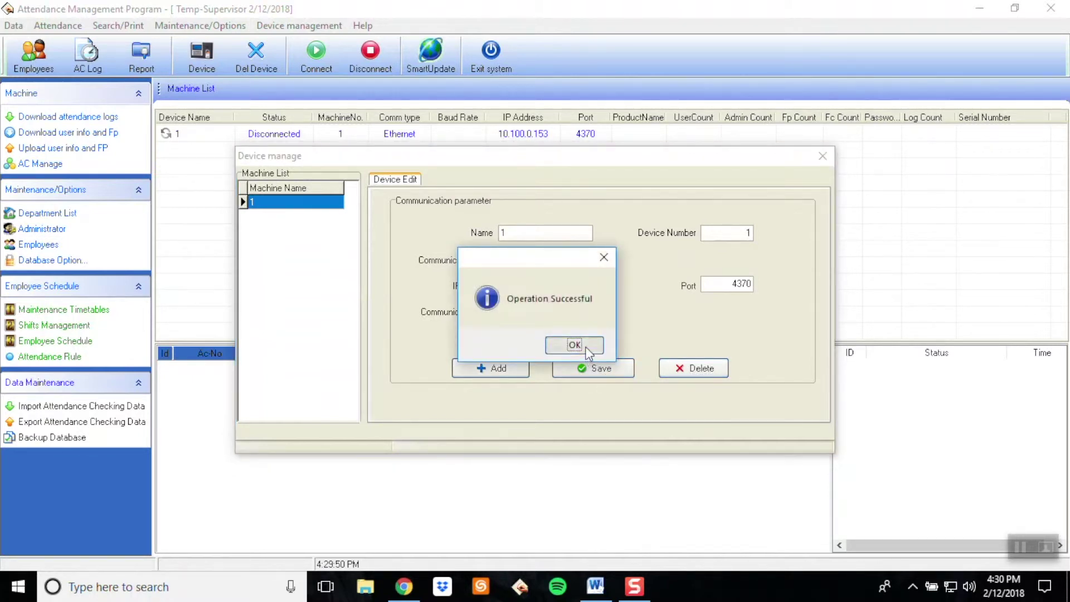
left_click(585, 348)
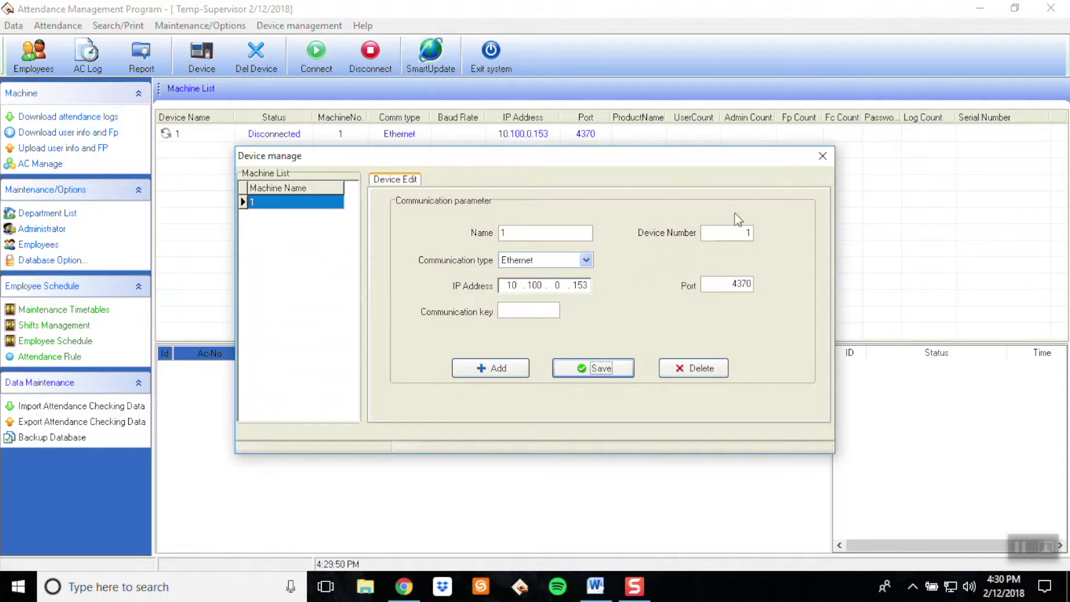
left_click(823, 156)
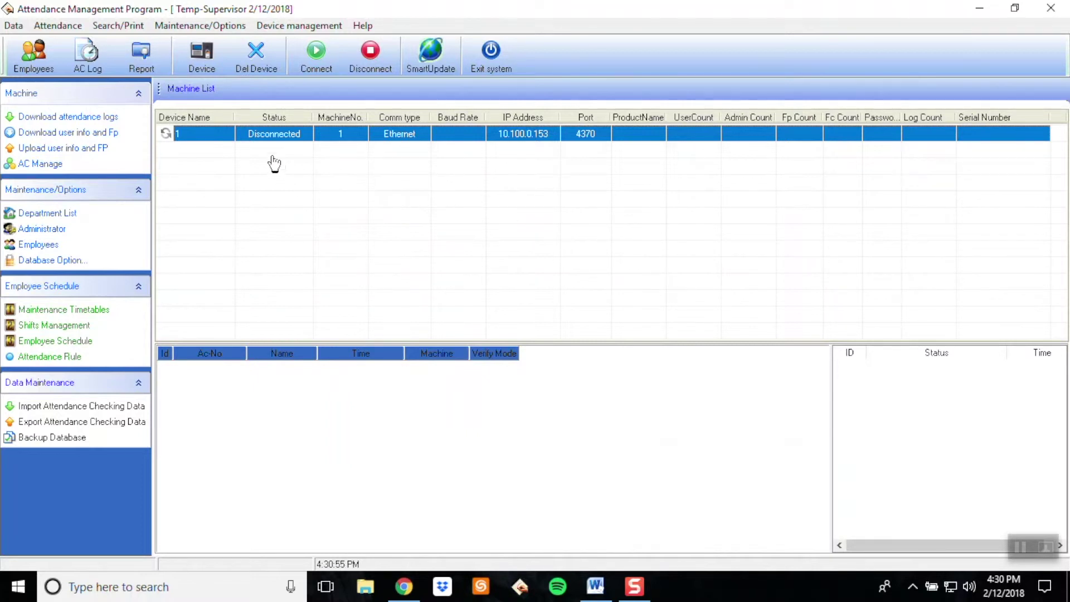
- Connect to device 1 so it reports product US10C-ID and 40 users
left_click(267, 137)
left_click(316, 54)
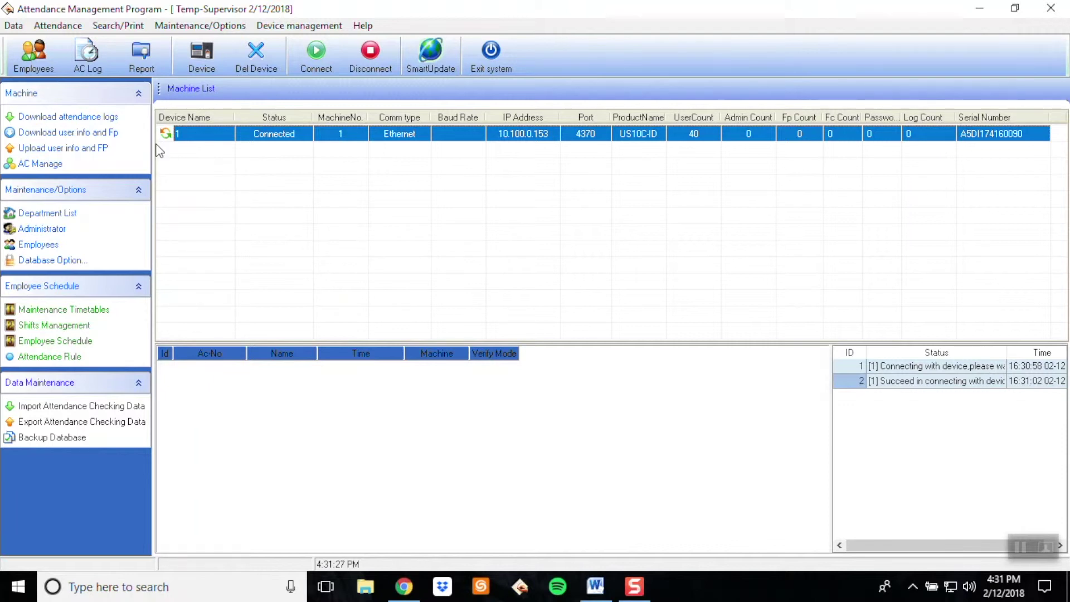
- Download user info and fingerprints from machine 1, with Including Face and High Rate off
left_click(66, 137)
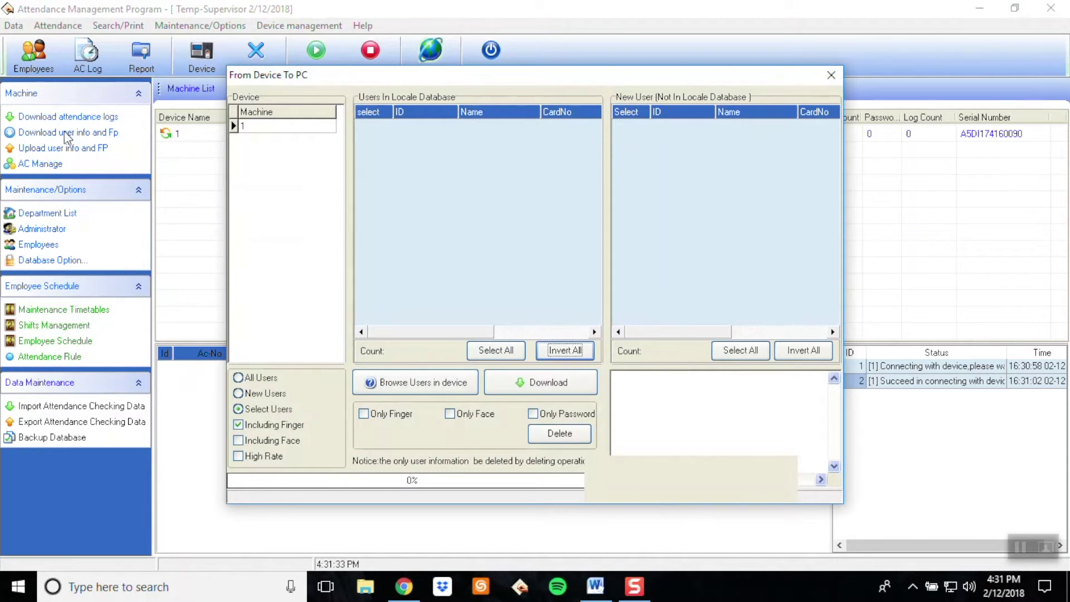
left_click(263, 127)
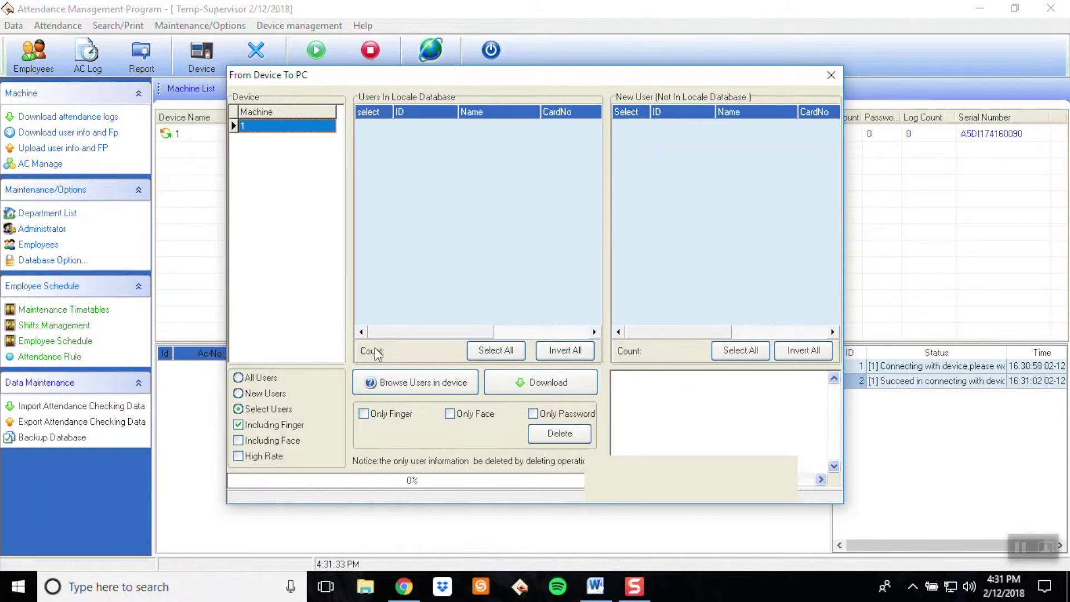
left_click(240, 440)
left_click(239, 456)
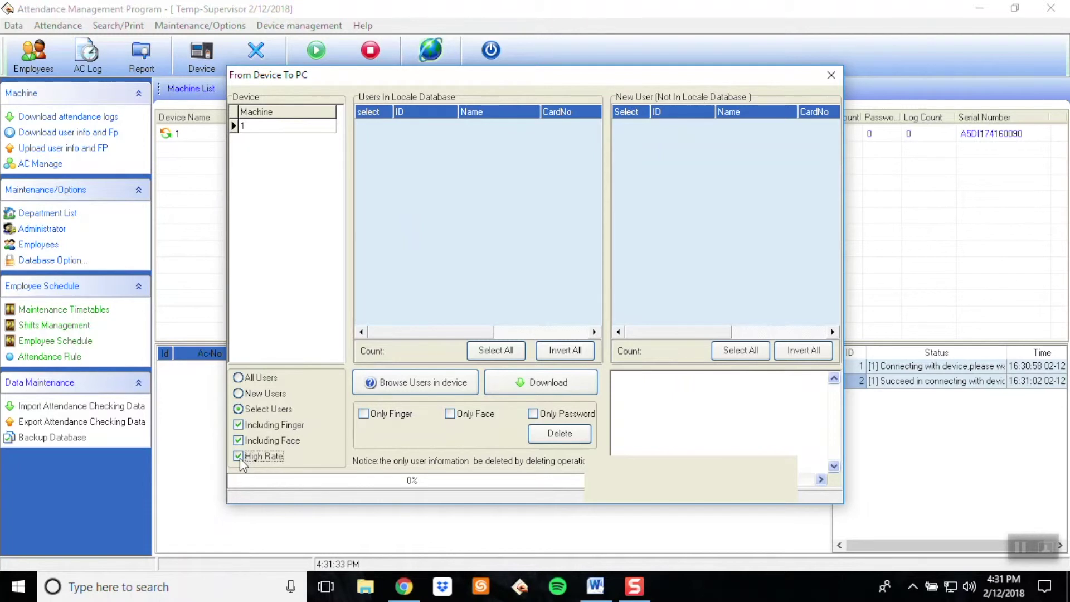
left_click(238, 456)
left_click(238, 440)
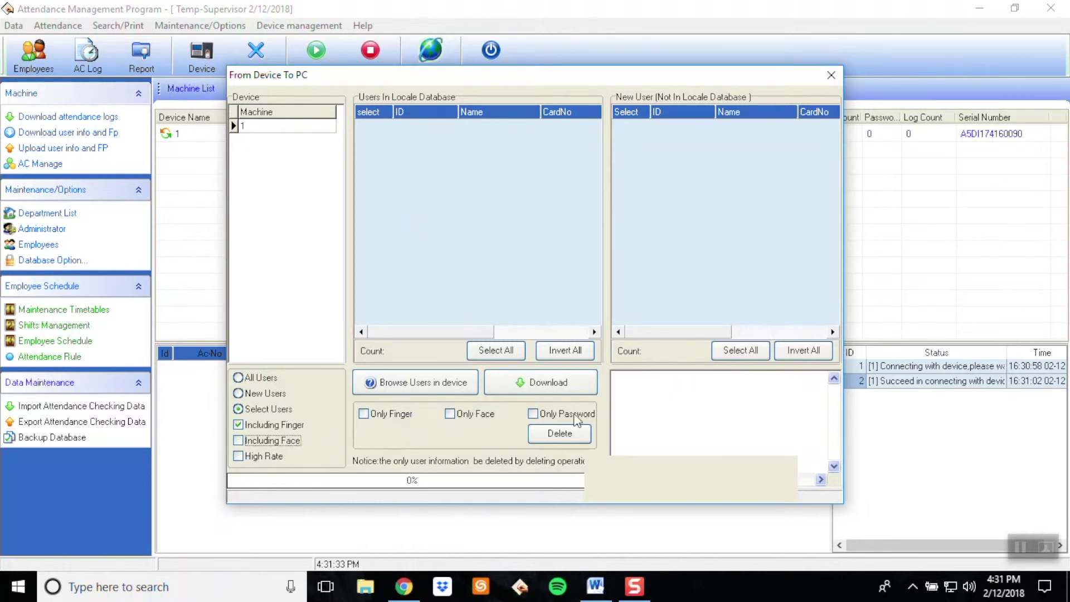
left_click(562, 389)
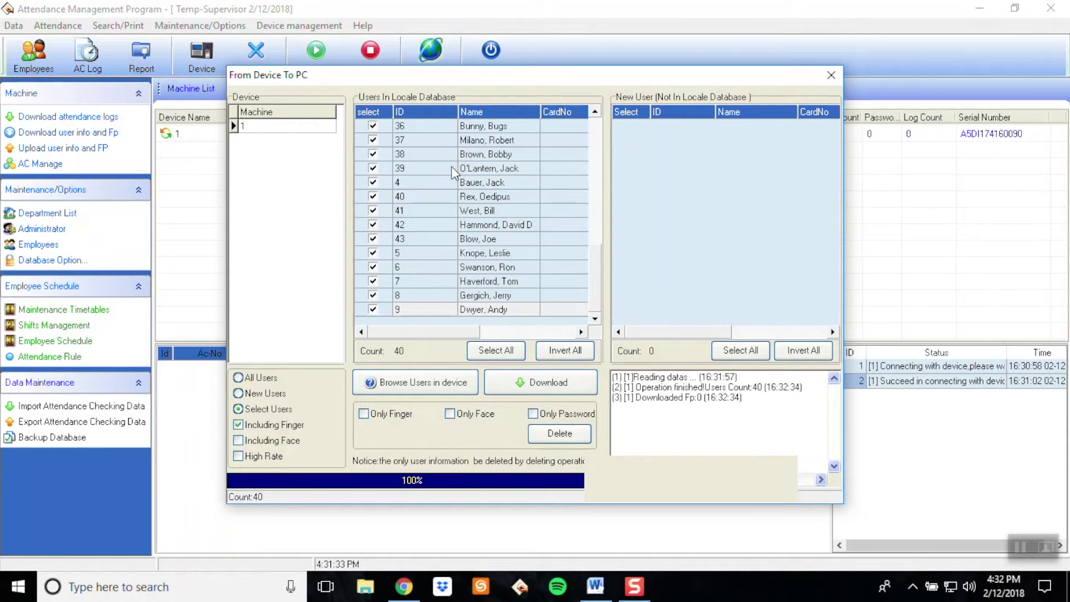
- Close the From Device To PC window after the 40-user download reaches 100%
left_click(831, 76)
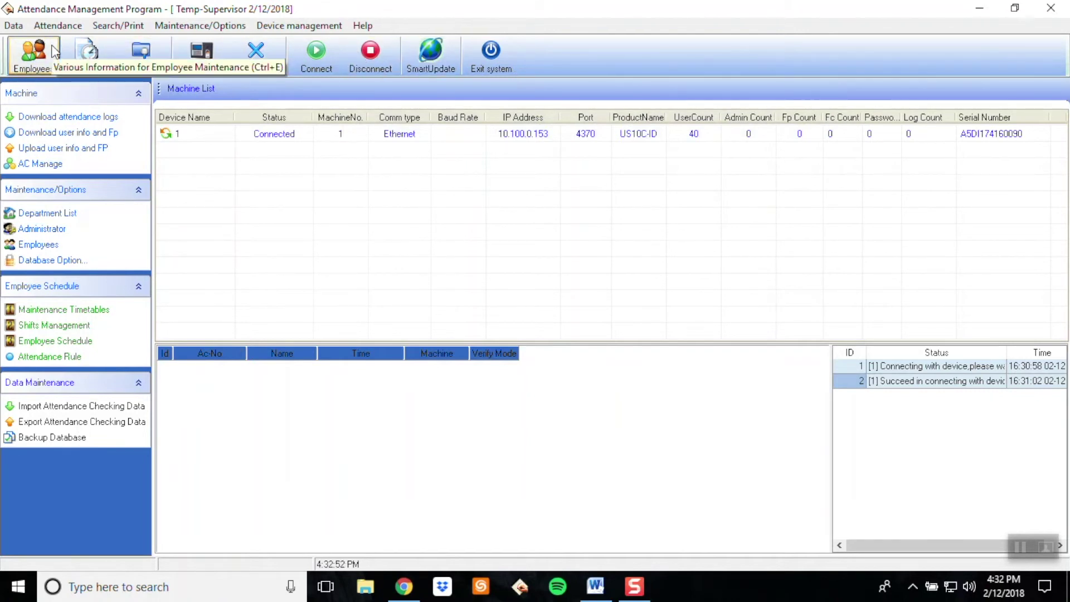
- Add and save a test employee 44 with a name under OUR COMPANY
left_click(52, 47)
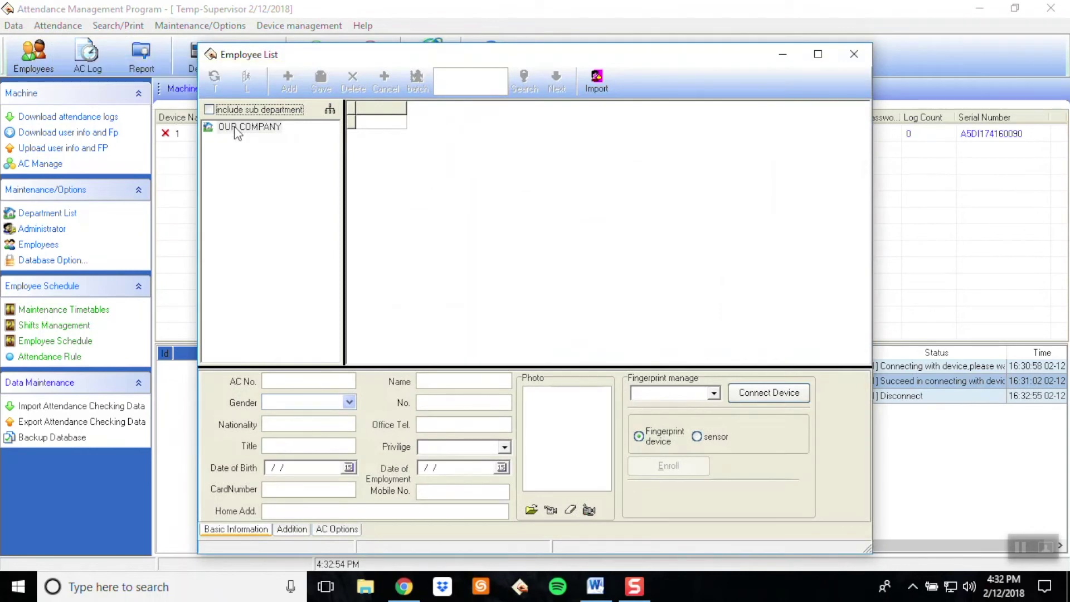
left_click(249, 127)
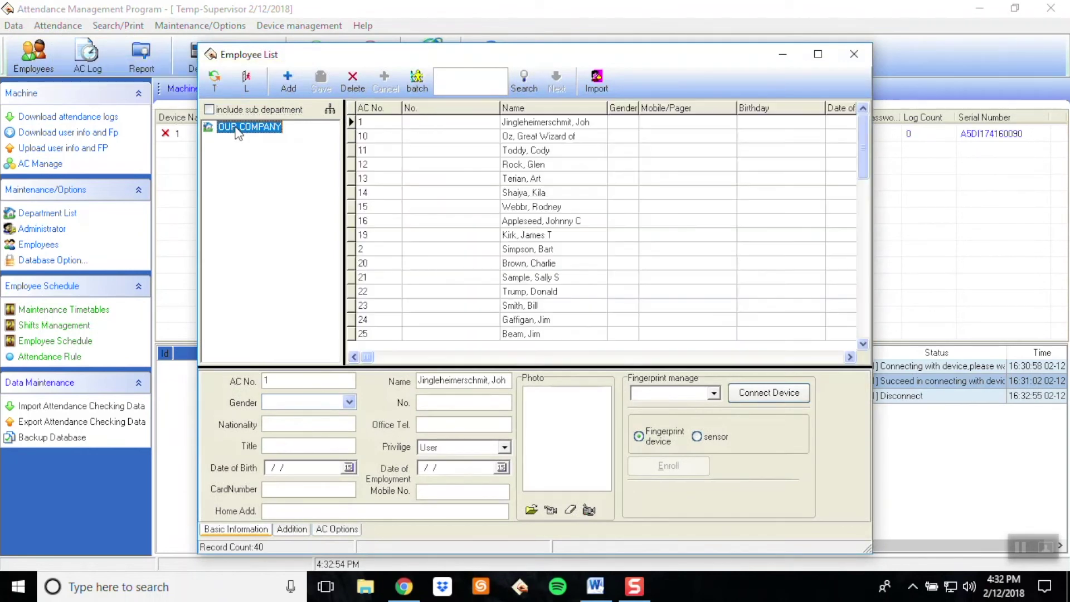
left_click(285, 89)
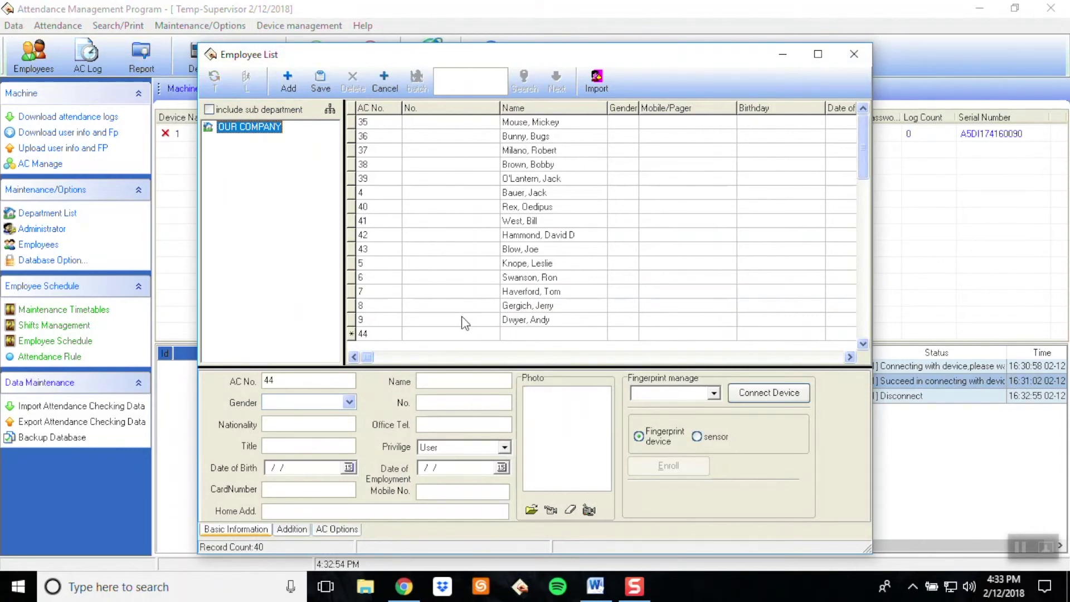
left_click(427, 378)
type("John Doe")
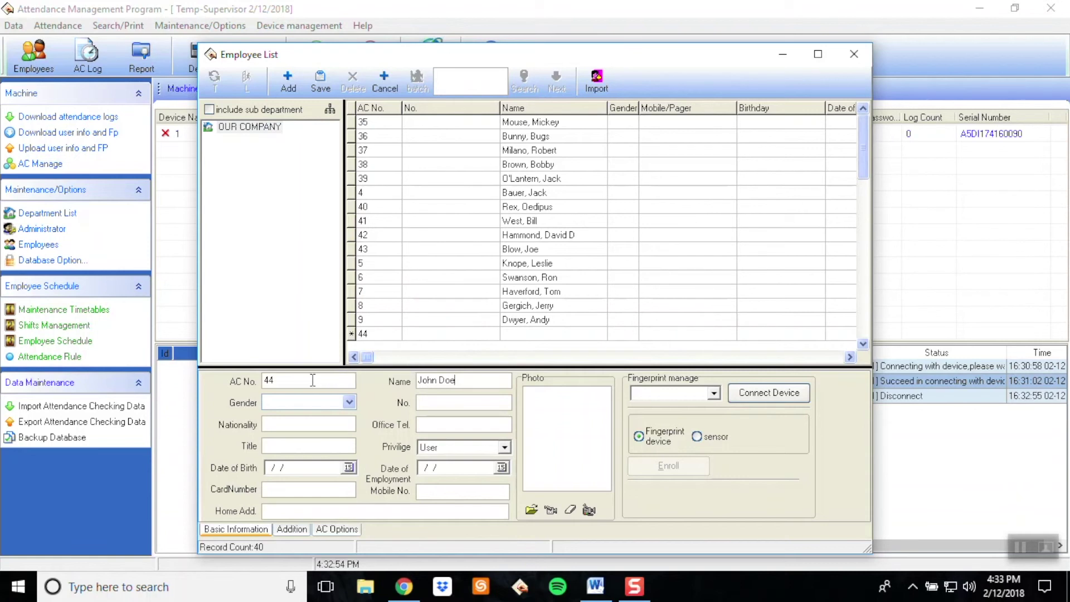
left_click(294, 383)
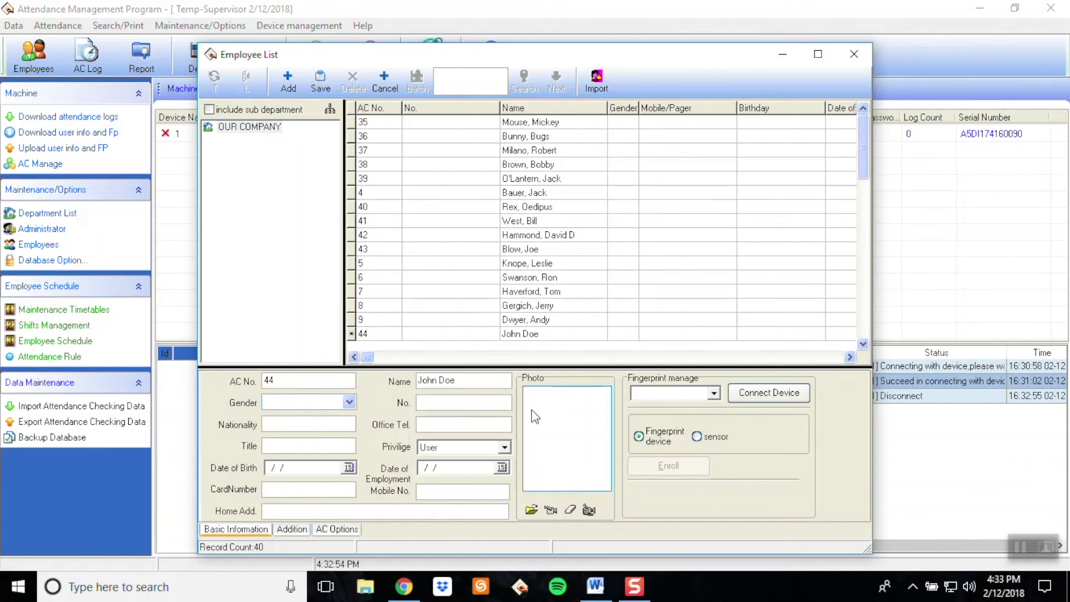
left_click(316, 90)
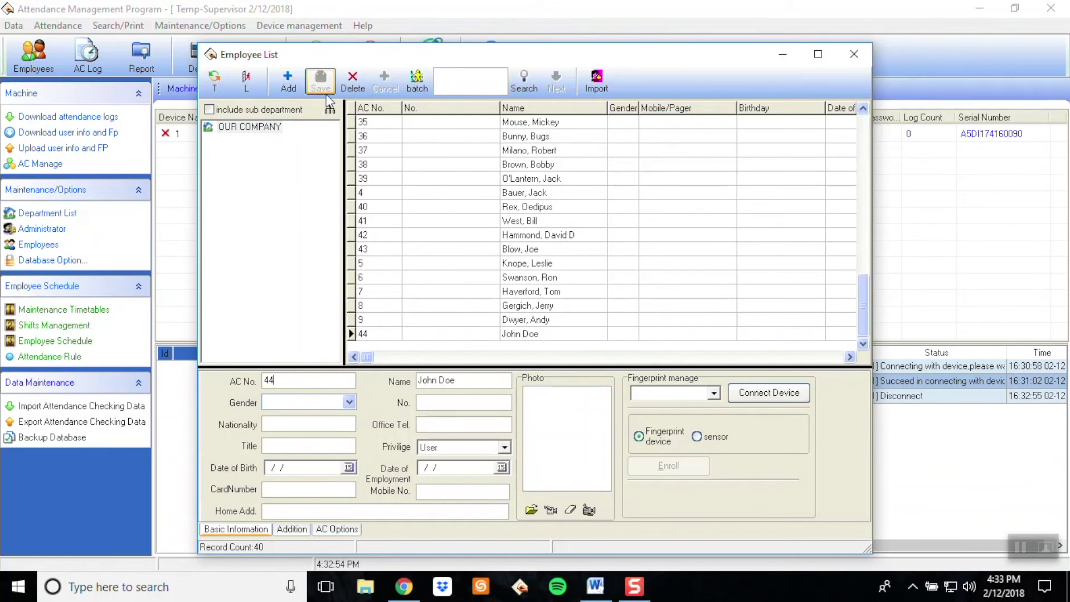
- Delete test employee 44, confirming Yes, and close the Employee List
left_click(462, 335)
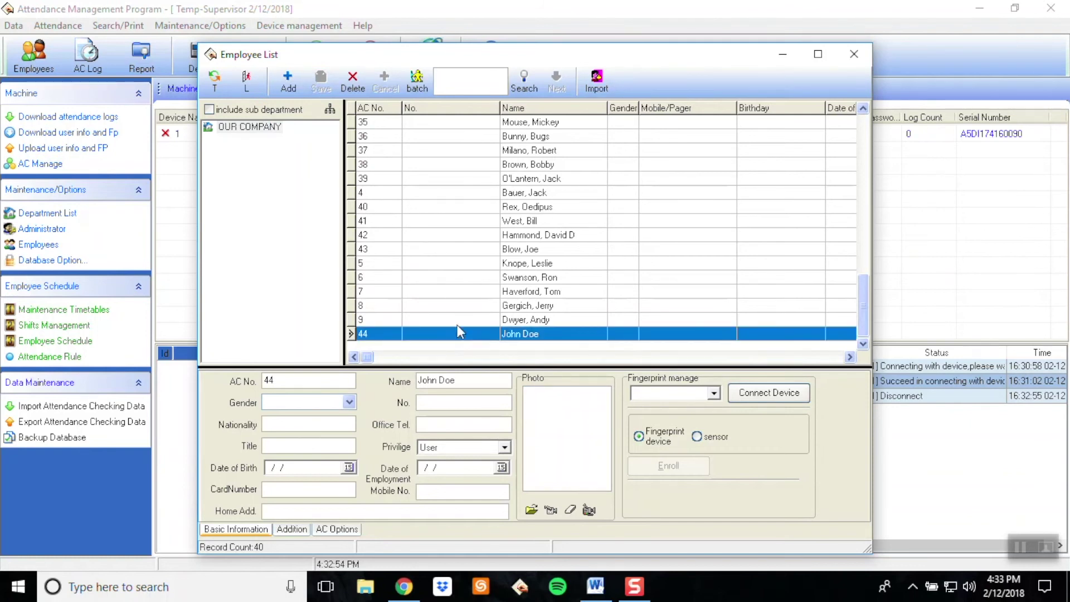
left_click(350, 88)
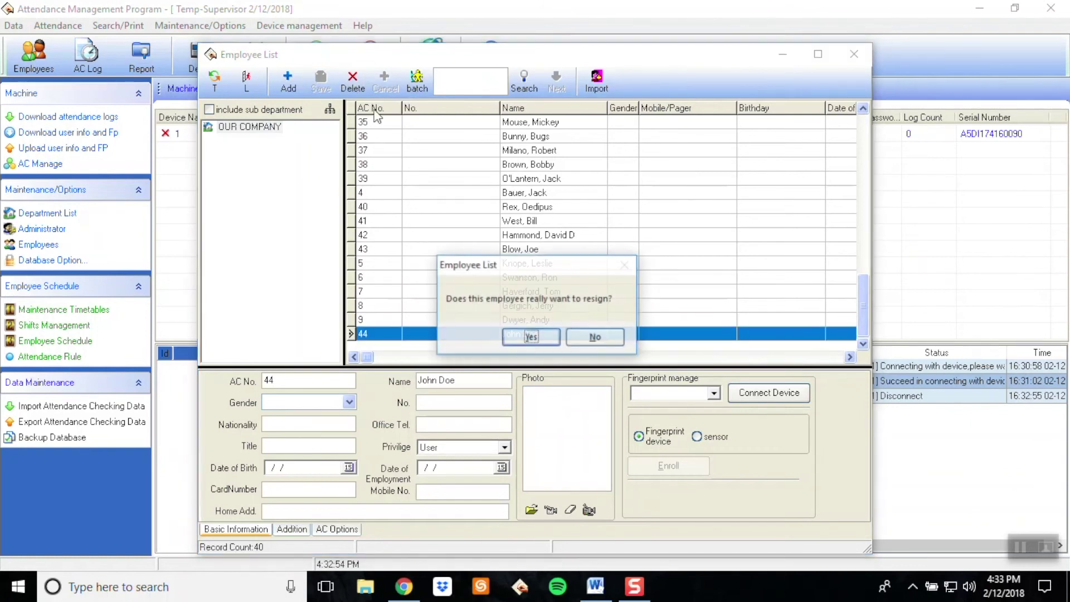
left_click(524, 341)
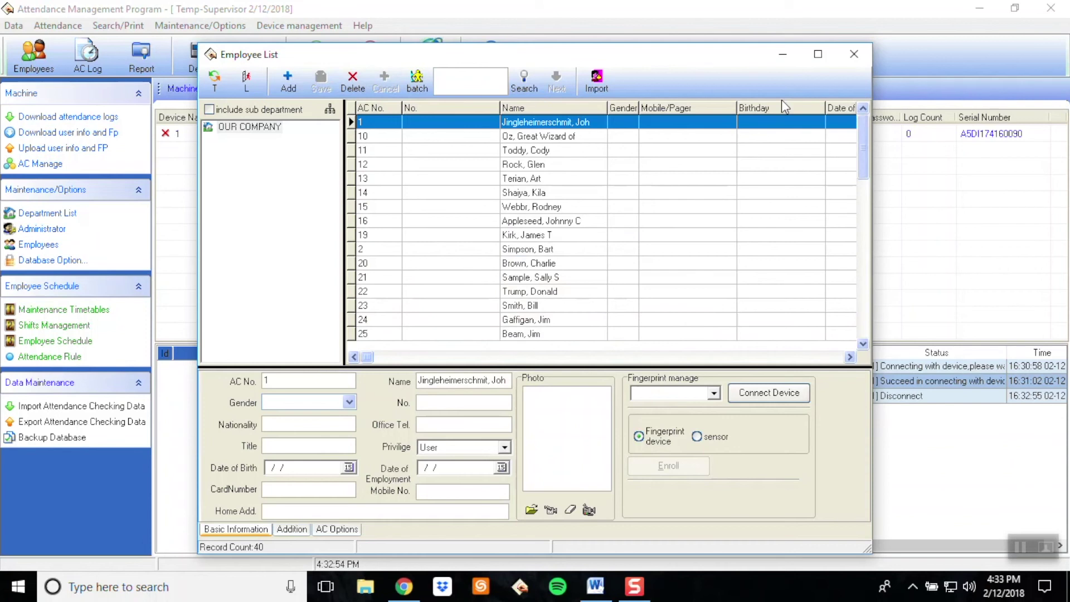
left_click(854, 54)
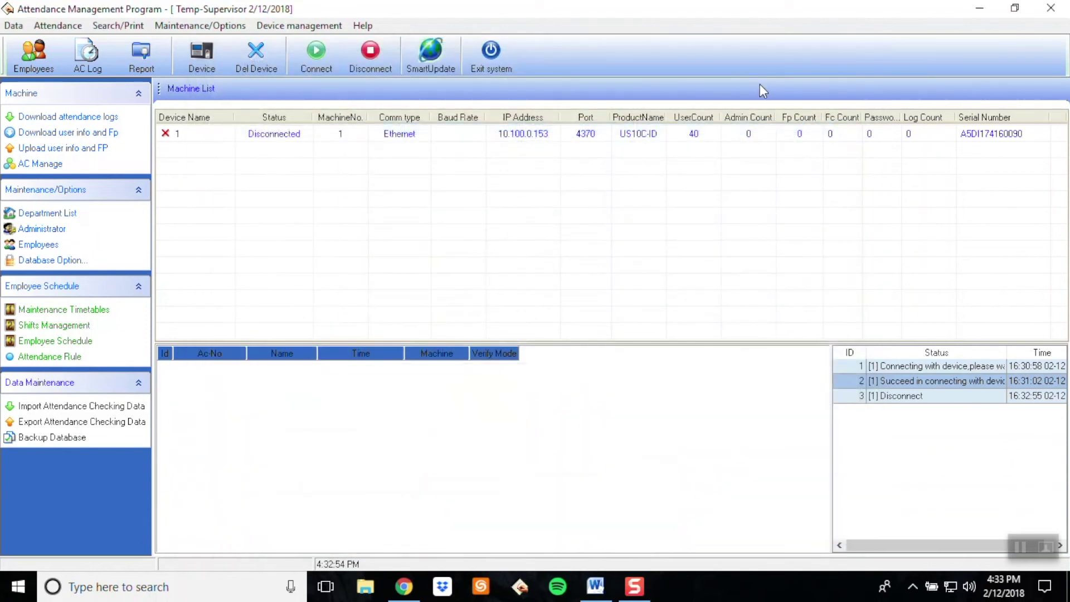